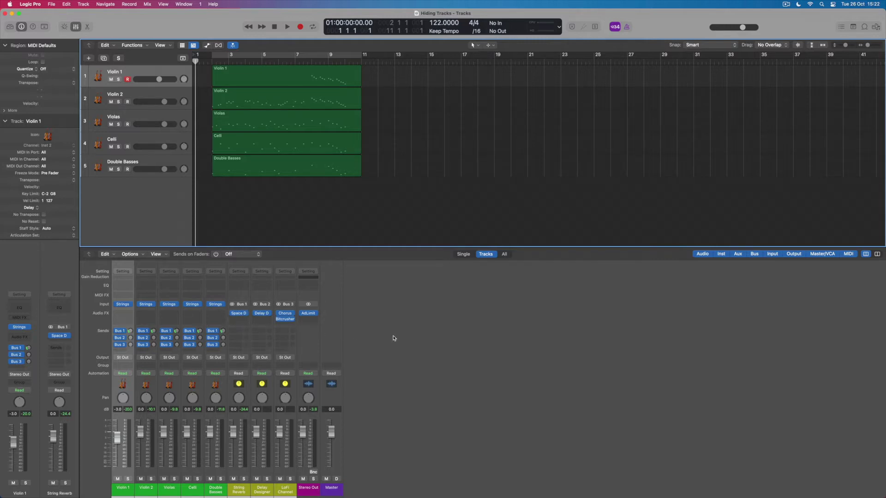
Select the five string channel strips together and play the project to audition their Bus 2 delay and Bus 3 LoFi sends.
drag(133, 386, 218, 385)
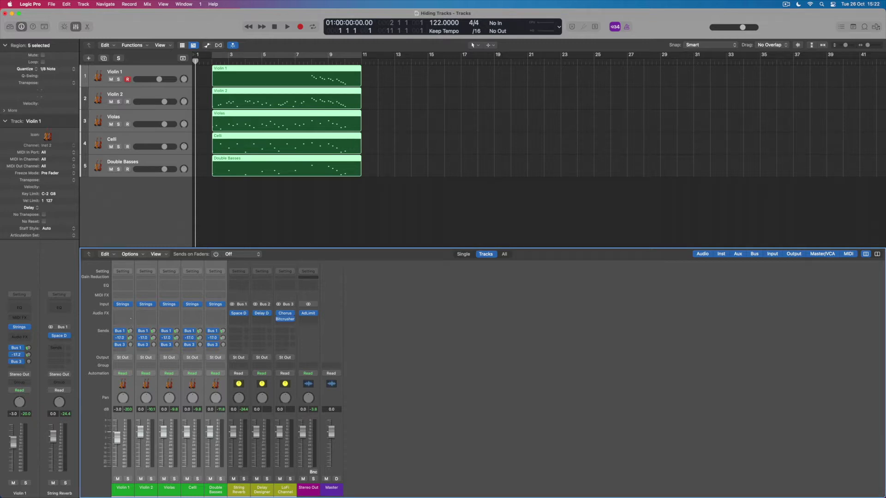
key(space)
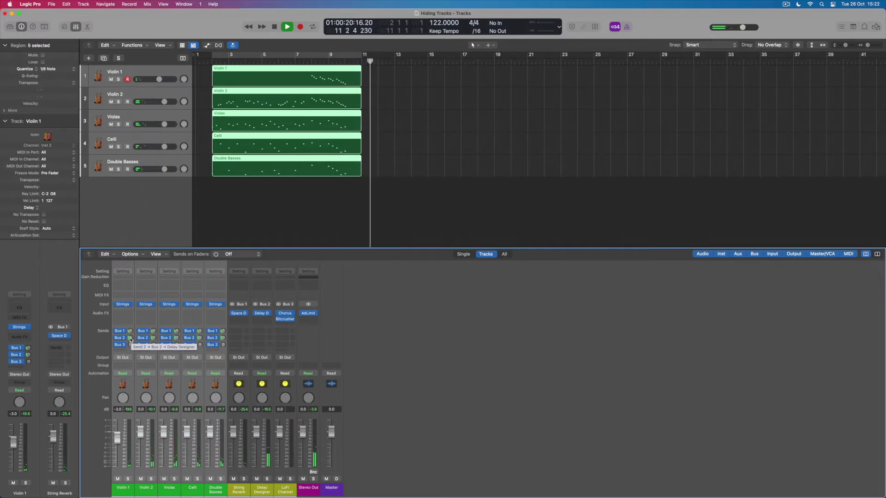
key(space)
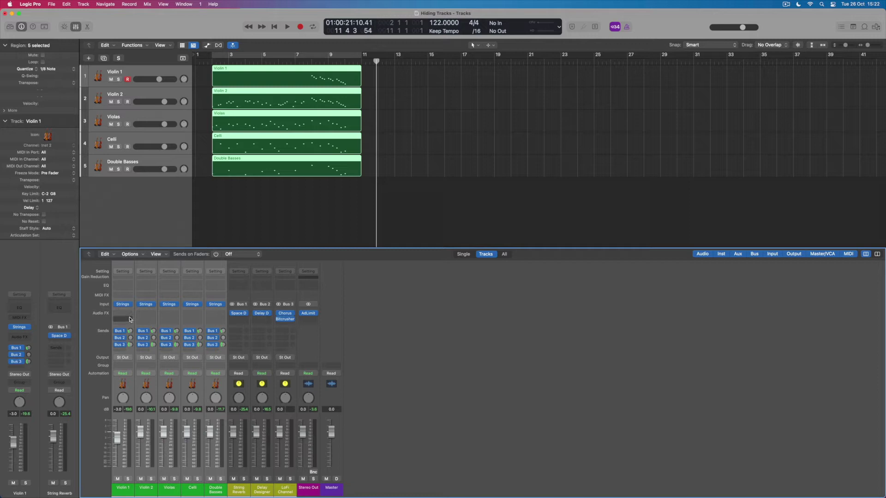
key(Return)
key(space)
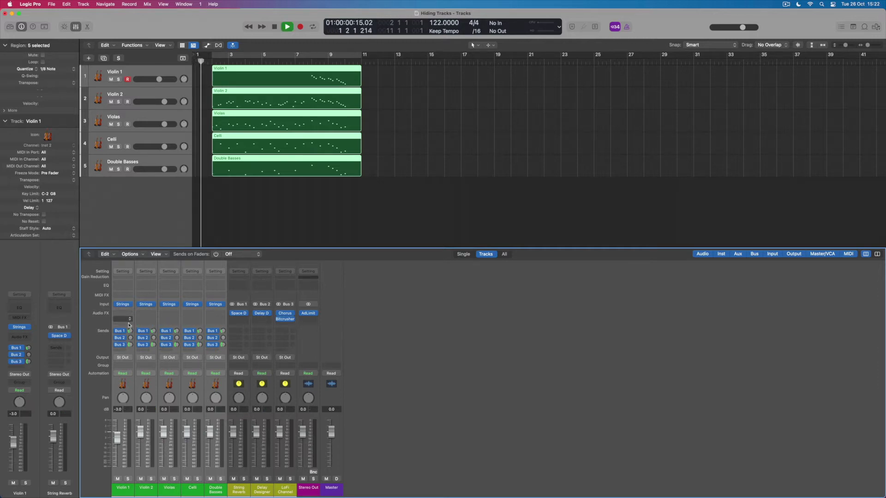
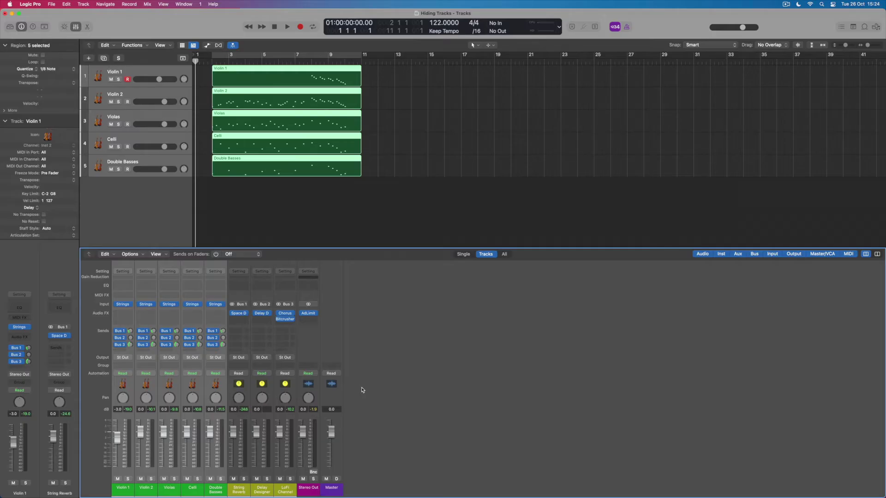
Create arrangement tracks for the String Reverb, Delay Designer and LoFi Channel aux channel strips.
click(248, 396)
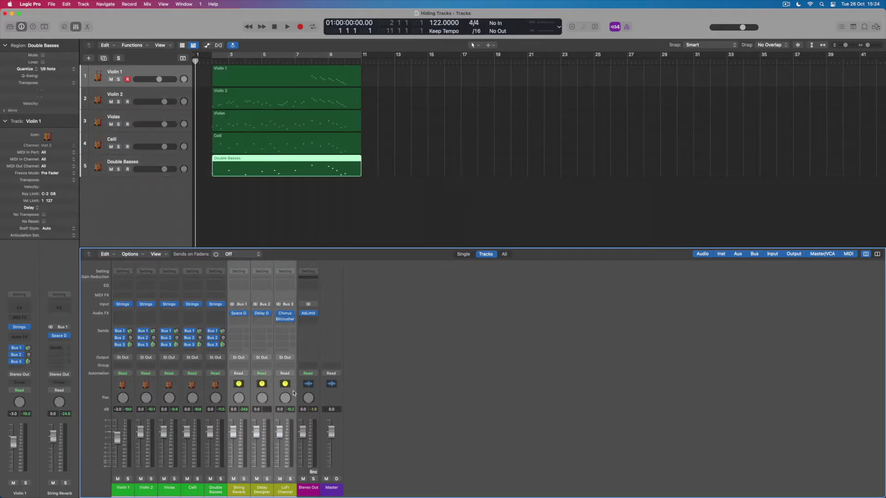
shift+click(293, 392)
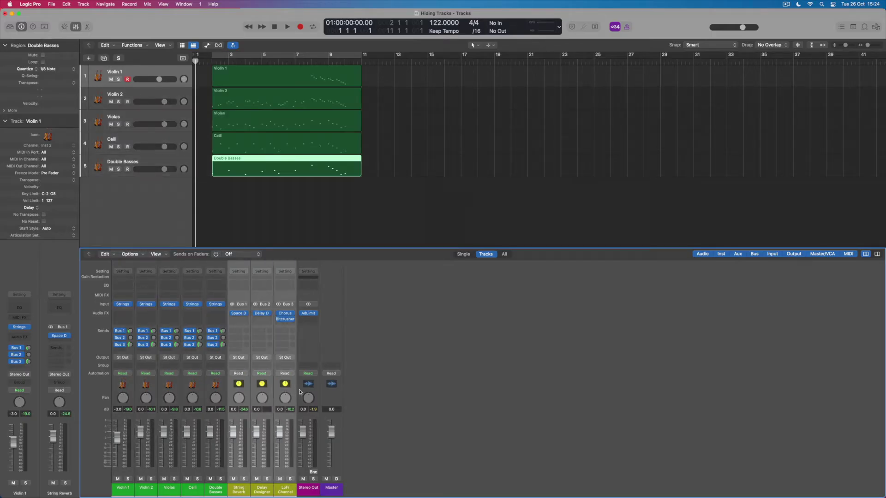
right_click(249, 393)
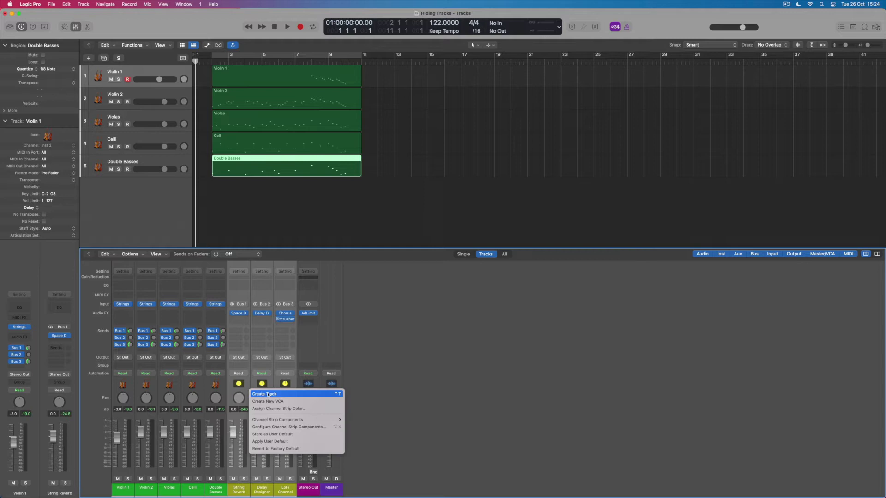
click(268, 394)
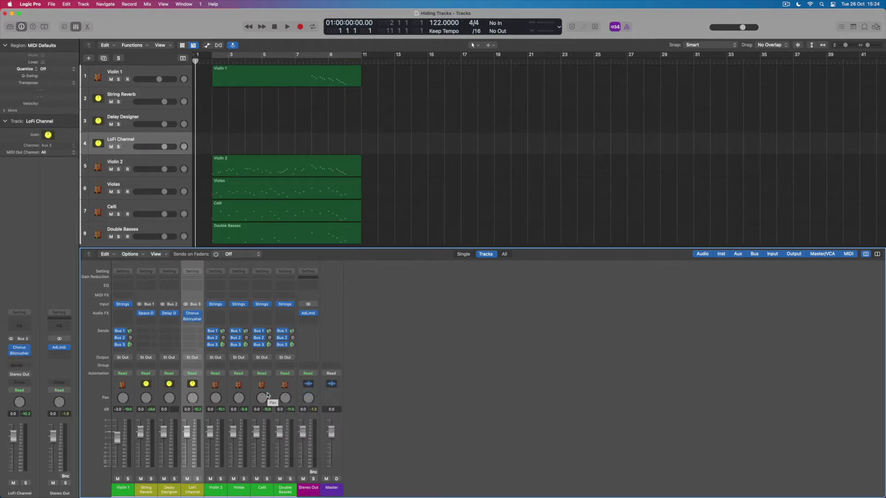
Move the String Reverb, Delay Designer and LoFi Channel tracks above Violin 1 and close the mixer.
click(132, 118)
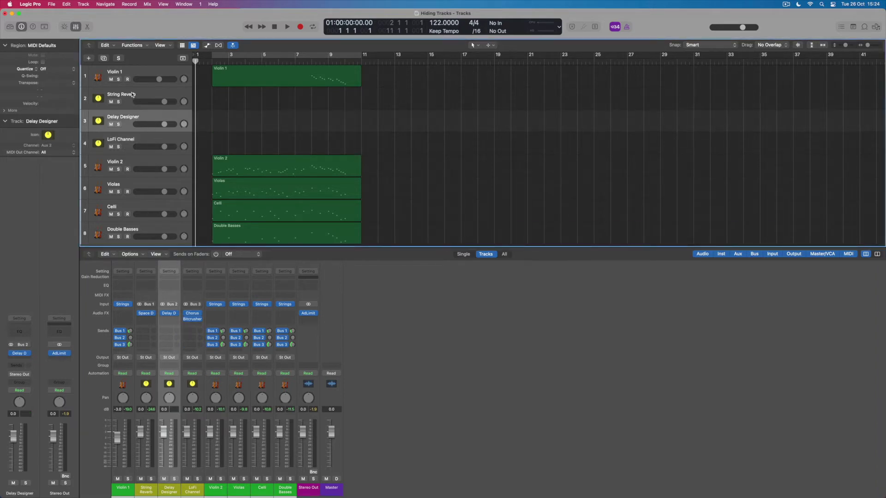
click(133, 97)
shift+click(133, 141)
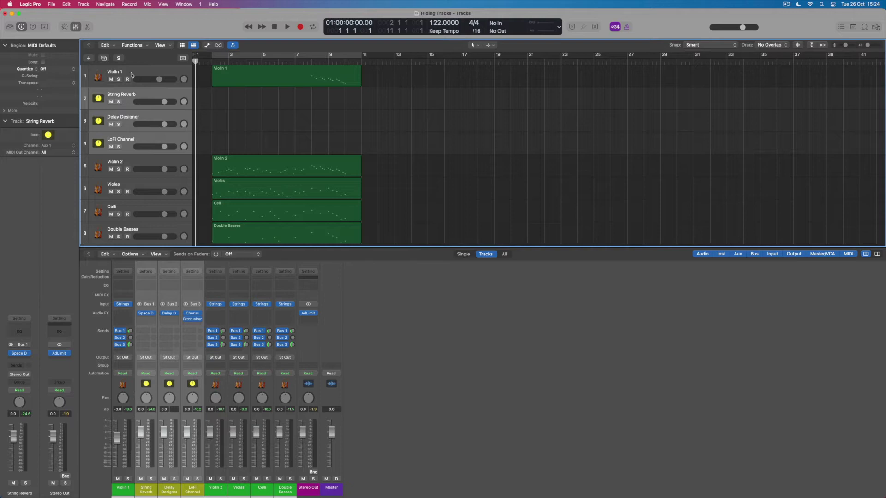
drag(128, 97, 130, 72)
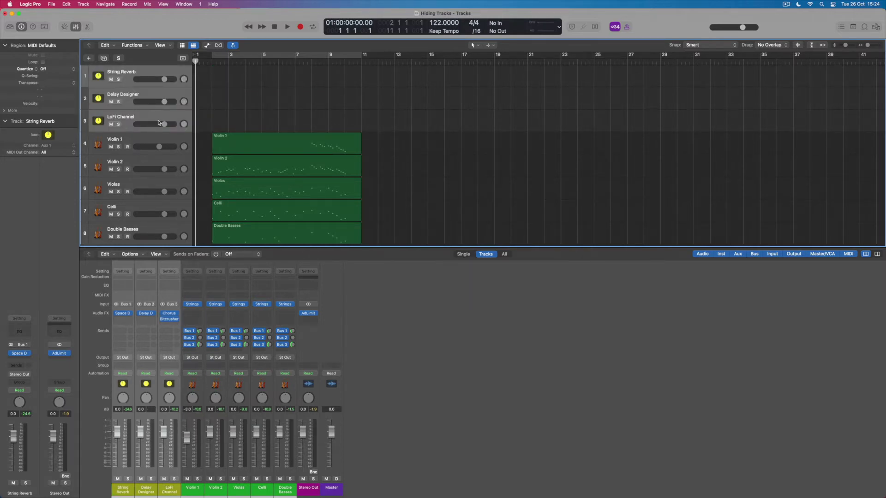
click(76, 28)
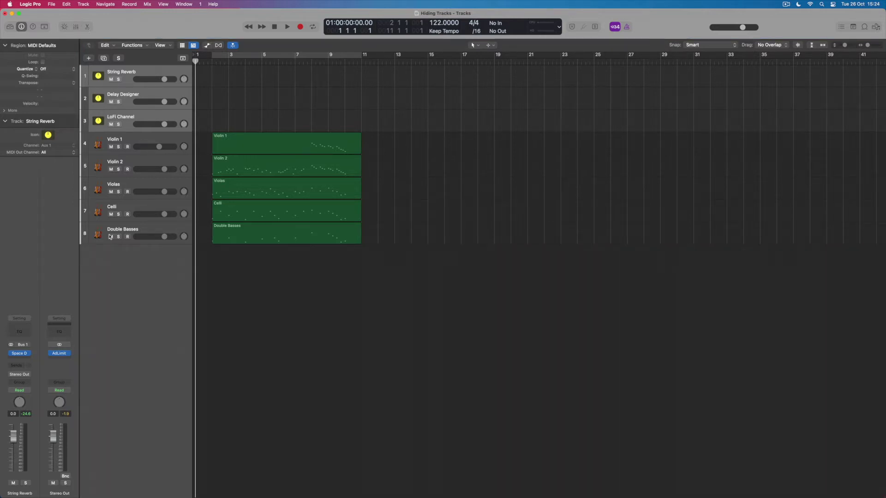
Select the String Reverb, Delay Designer and LoFi Channel tracks and hide them.
click(114, 287)
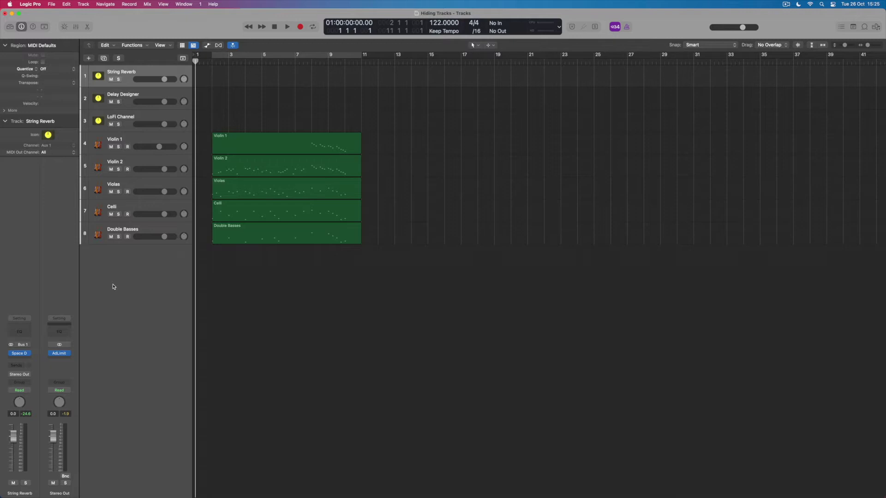
shift+click(137, 123)
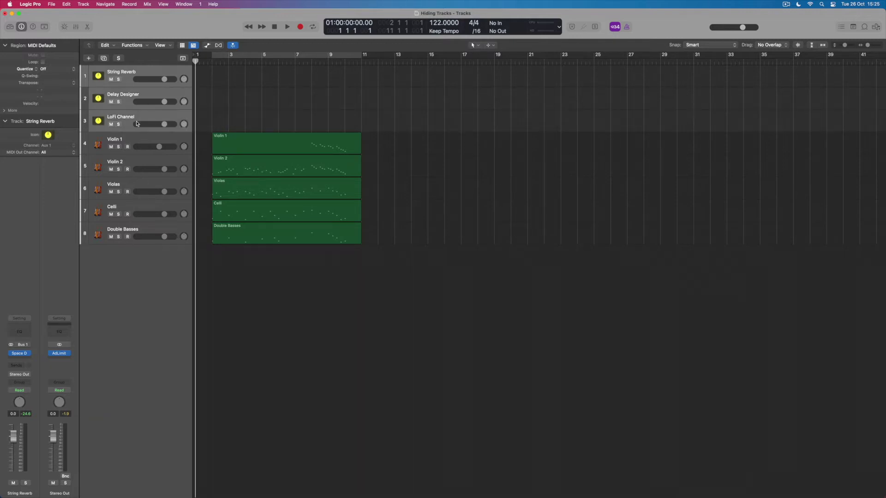
click(84, 4)
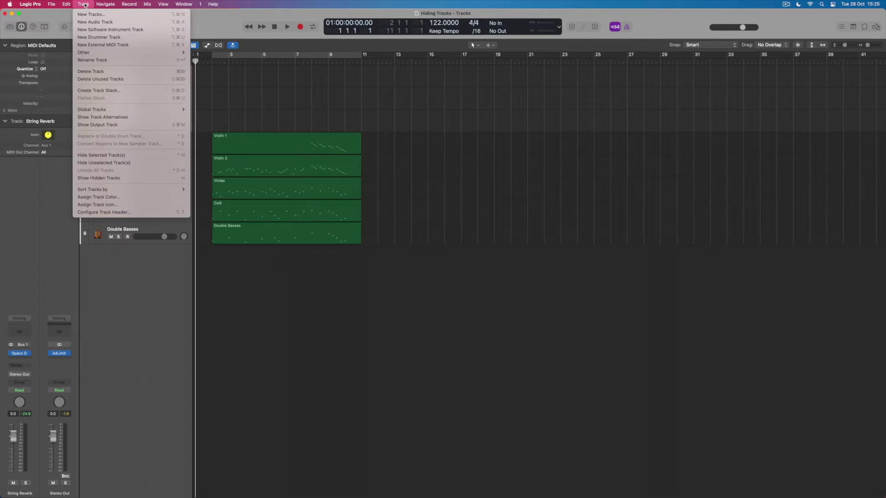
click(113, 158)
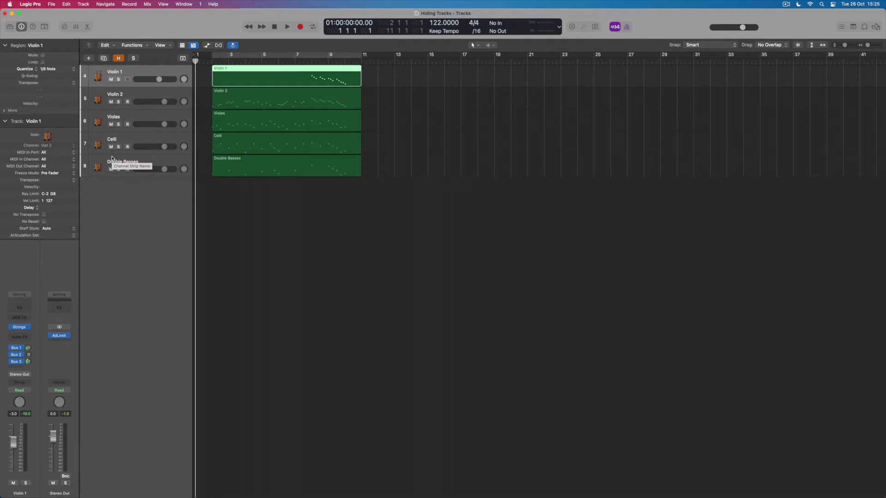
Toggle the display of hidden tracks on and off several times, leaving the three aux tracks shown.
click(121, 60)
click(121, 60)
click(120, 60)
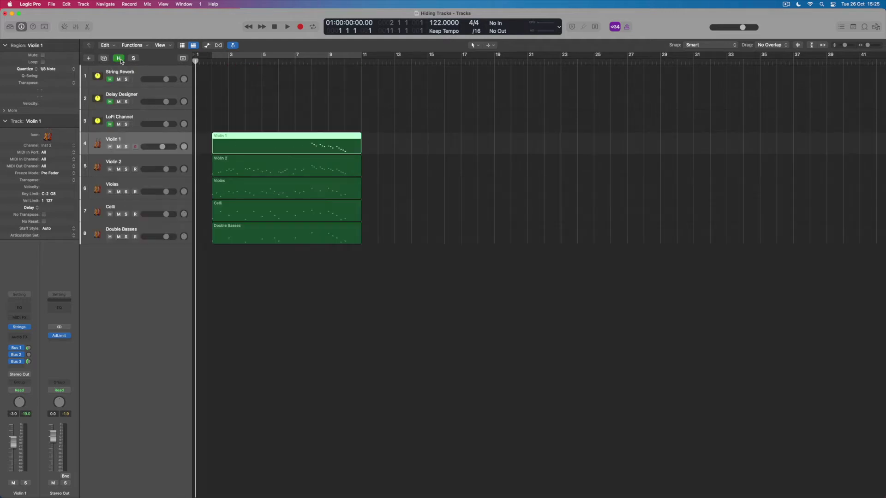
click(120, 59)
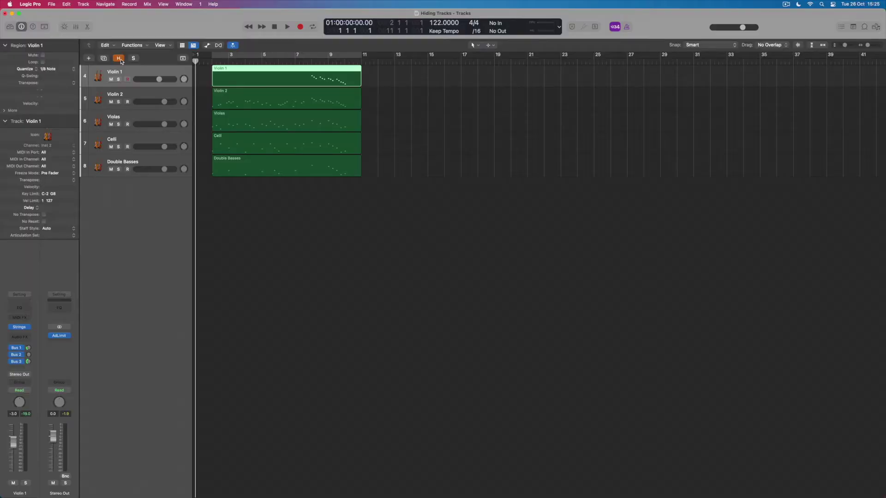
click(119, 59)
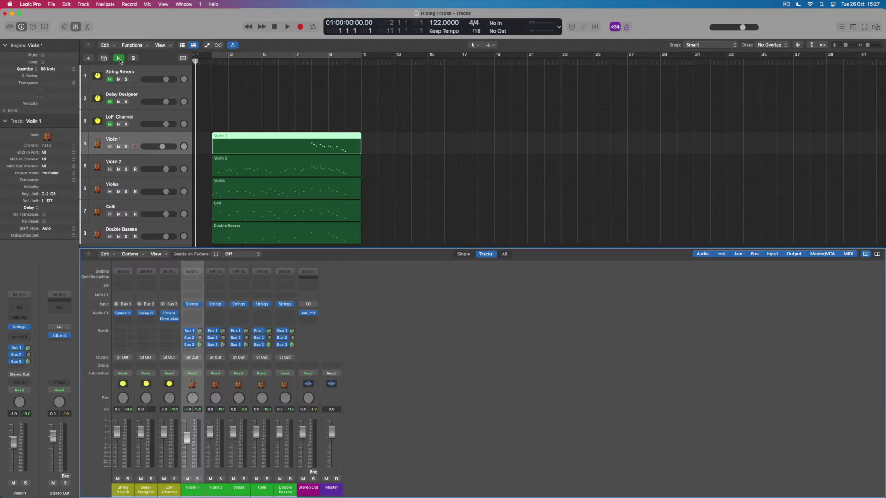
Set the Bus 2 send of all five string channels together to about -11.1 dB and deselect the channels.
drag(202, 391, 286, 389)
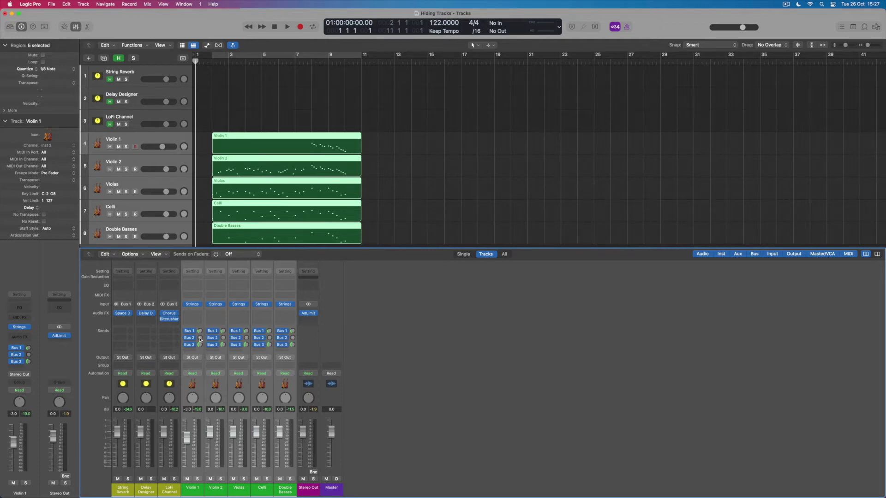
drag(200, 339, 200, 336)
drag(200, 338, 199, 337)
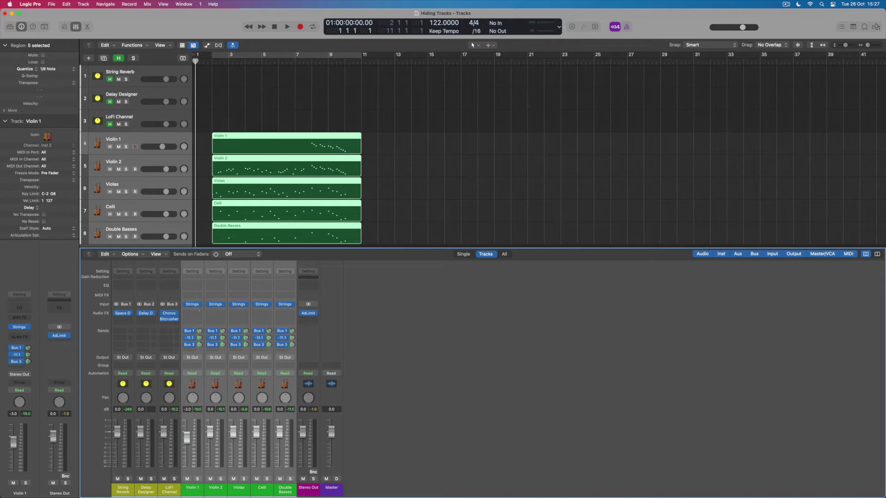
click(387, 350)
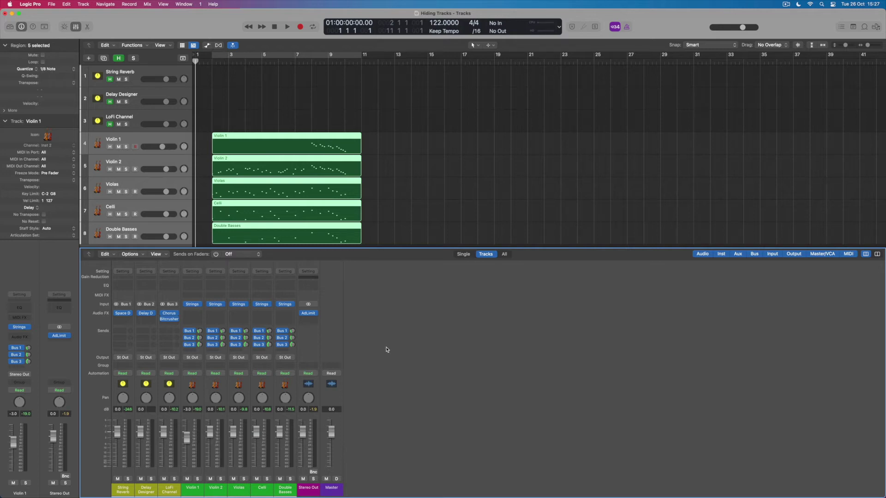
Show the automation lanes, lower the Delay Designer track's volume to -5.9 dB and start its volume automation at that level.
click(144, 96)
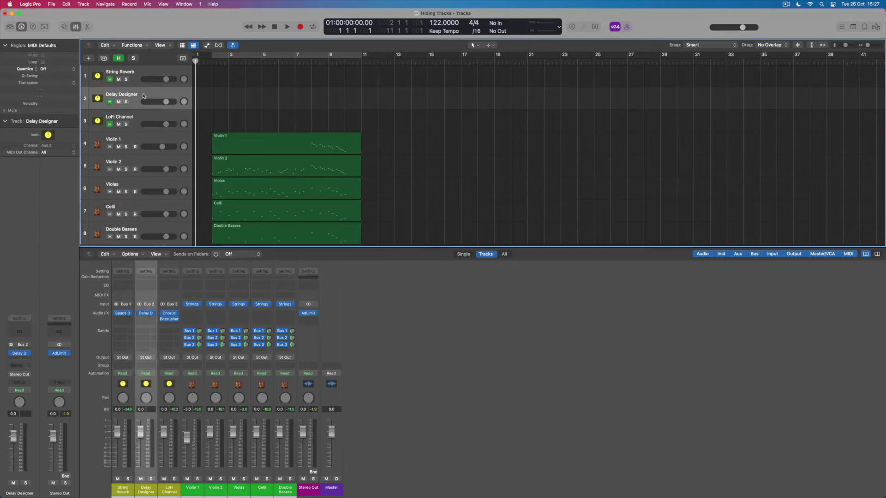
key(a)
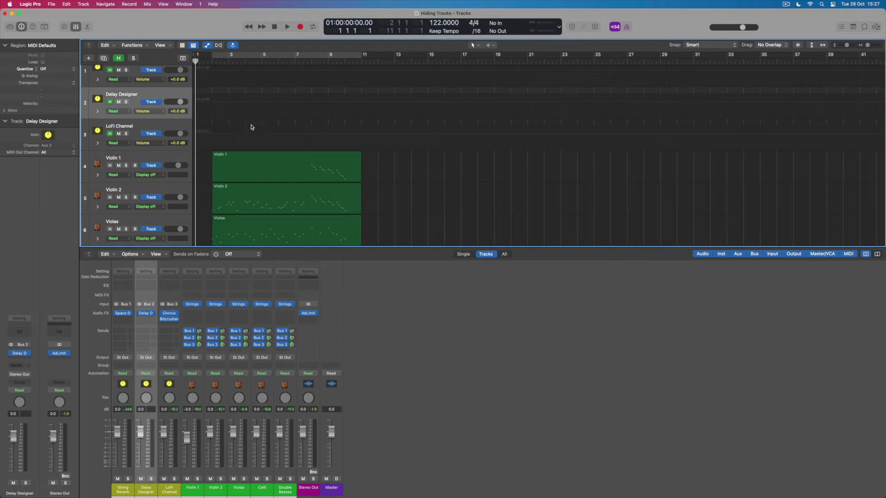
drag(183, 114, 182, 131)
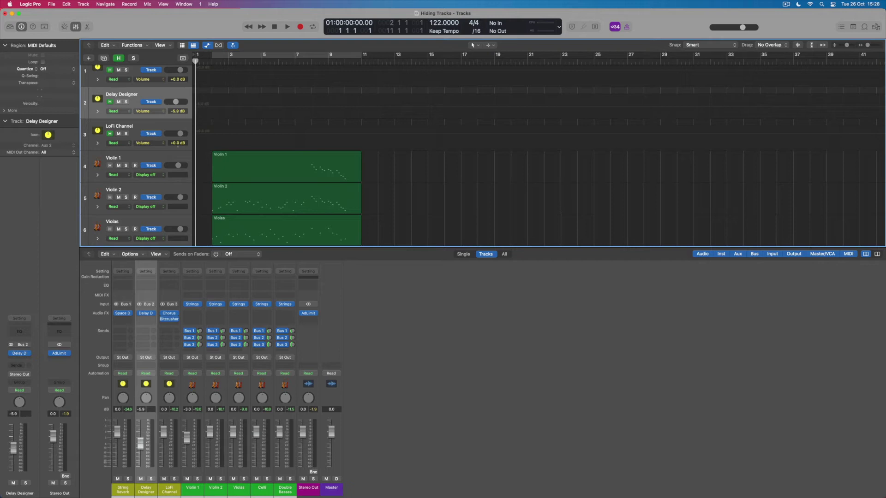
click(295, 107)
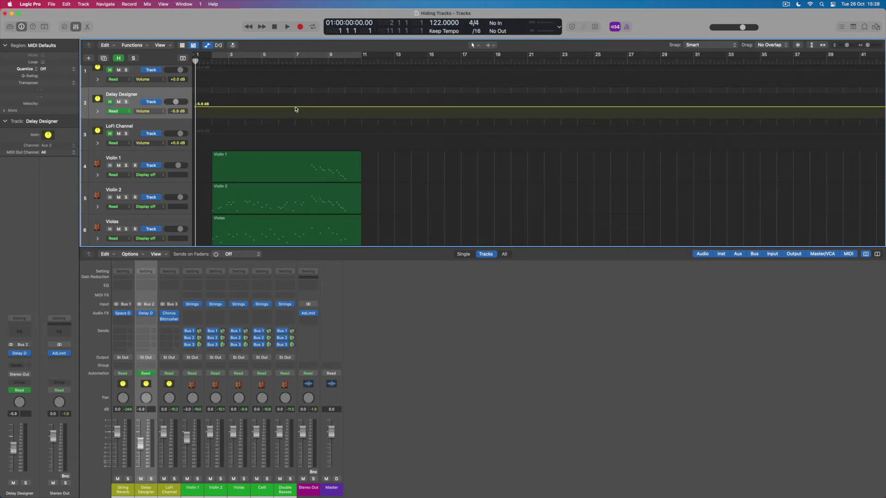
Shape the Delay Designer volume automation: -28.8 dB until bar 5, -9.6 dB from bar 7 to bar 10, silent at bar 11.
click(261, 109)
drag(255, 109, 298, 110)
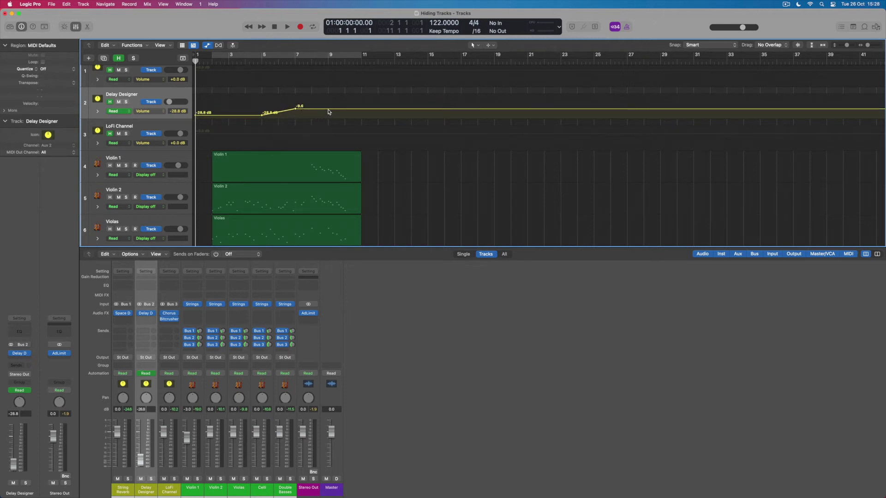
click(328, 109)
click(361, 109)
click(344, 109)
drag(361, 109, 365, 135)
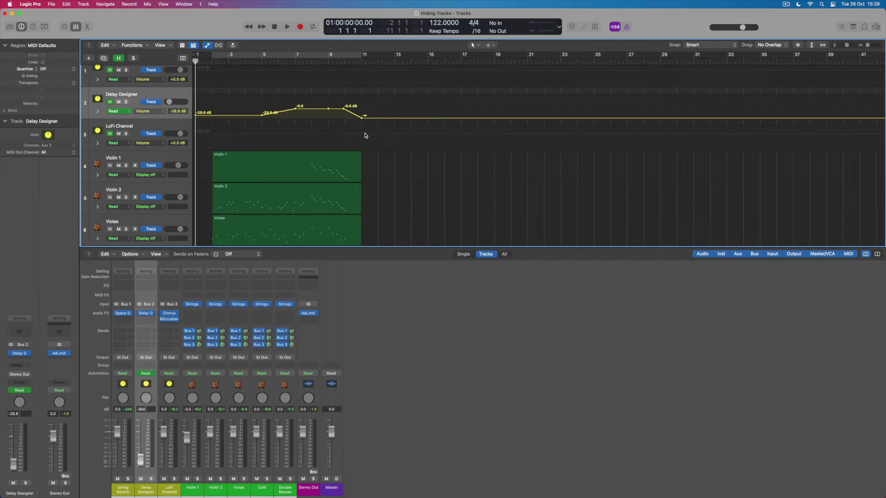
Automate the LoFi Channel volume at -13.6 dB until about the middle of bar 7, rising to 0.0 dB at bar 8.
click(311, 137)
click(305, 134)
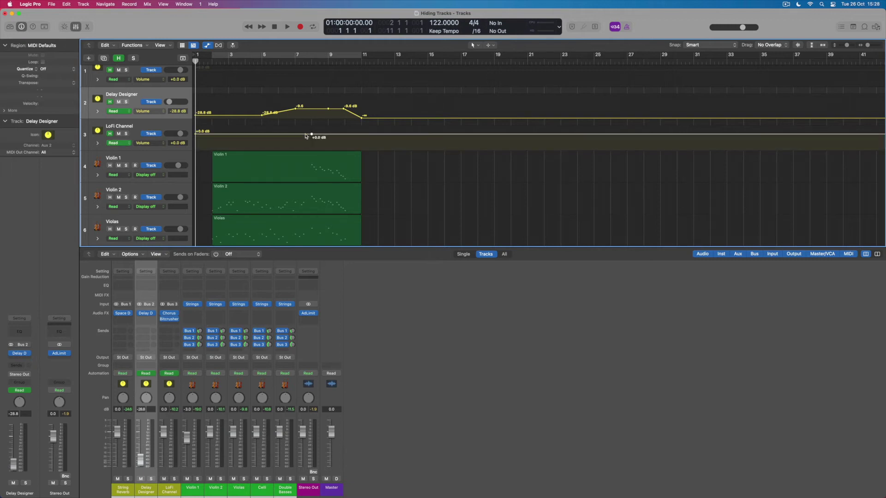
drag(304, 134, 289, 147)
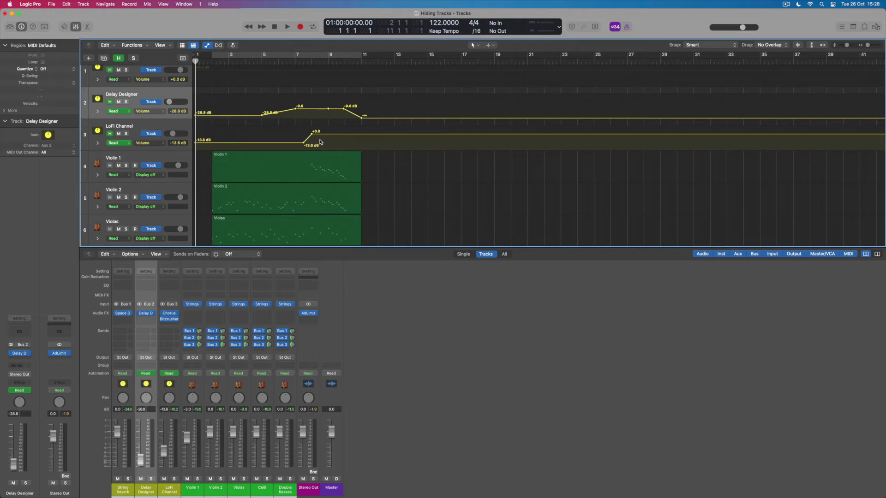
Play the arrangement to audition the Delay Designer and LoFi Channel volume automation, and hide the automation lanes.
key(ctrl+period)
key(space)
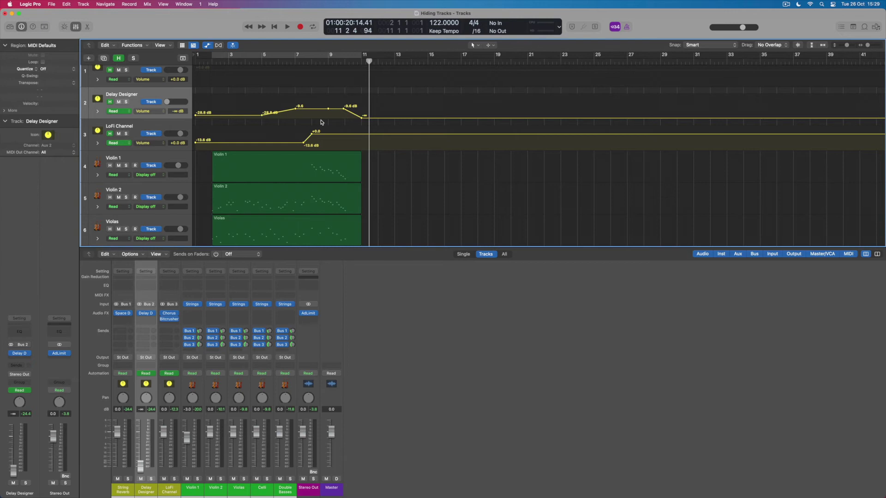
key(a)
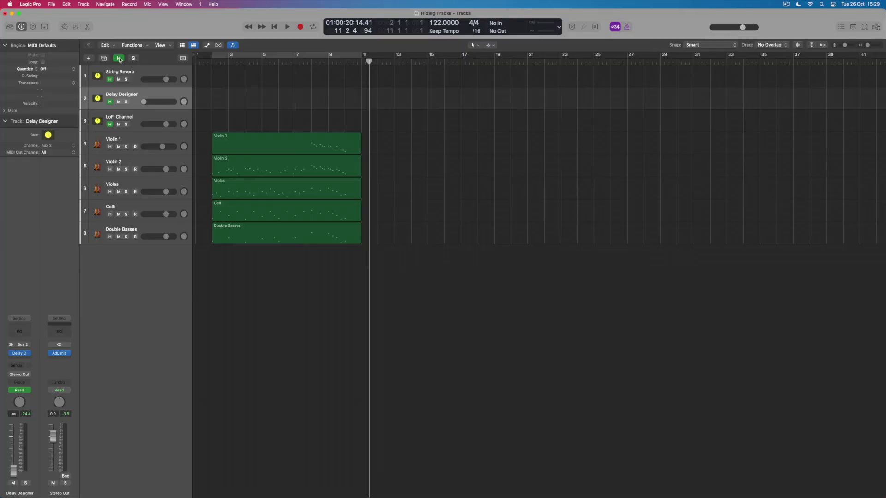
Take the three aux tracks out of view again and play the project from the beginning to past bar 11.
click(118, 58)
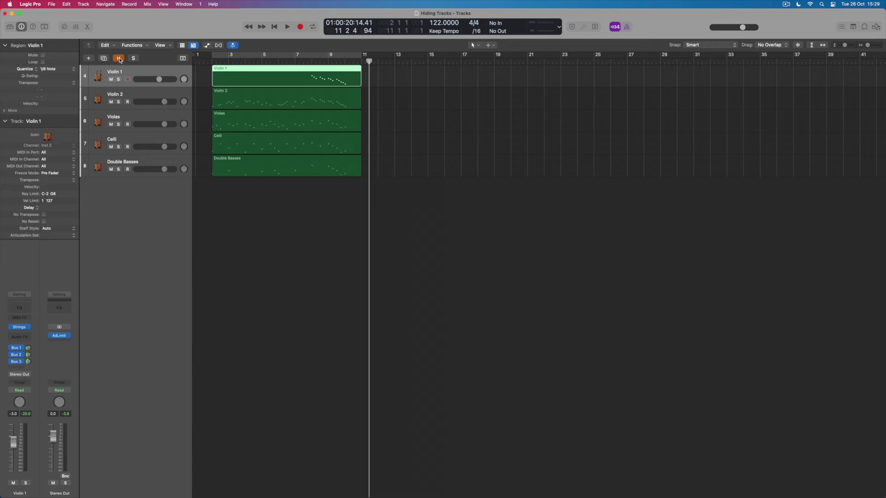
click(119, 59)
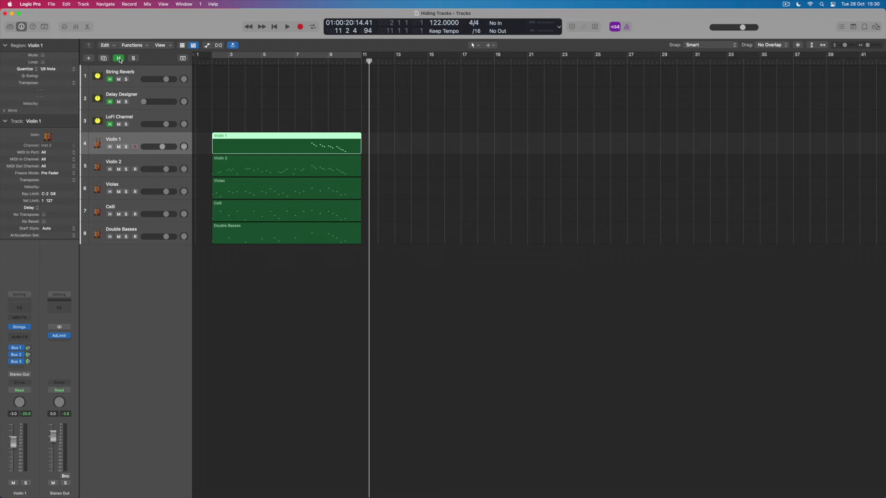
click(119, 59)
key(Return)
key(space)
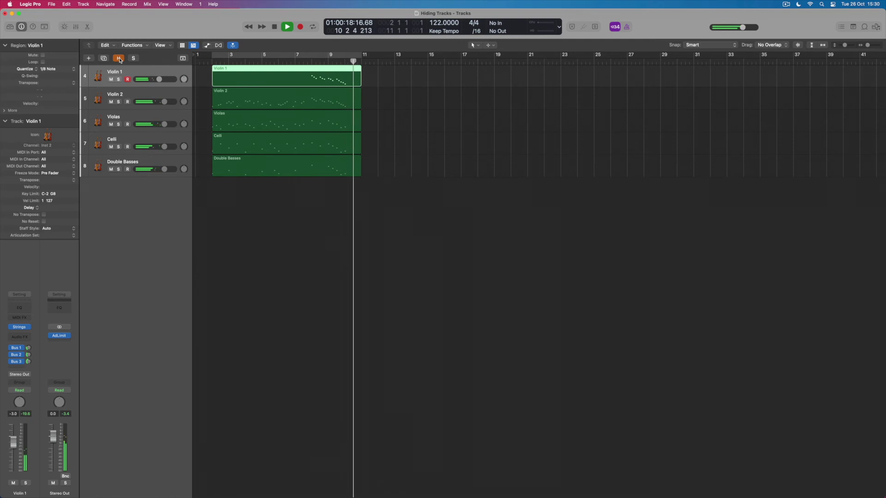
key(space)
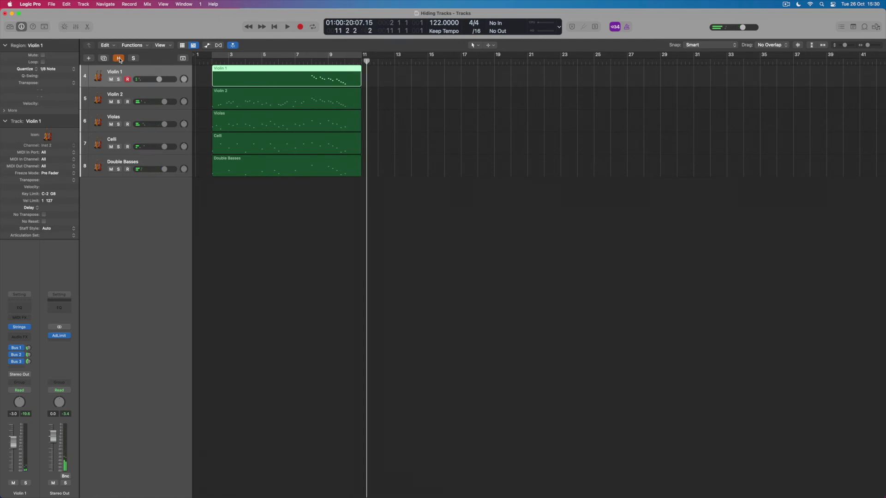
Bring the hidden aux tracks back into view and show the automation lanes.
click(119, 59)
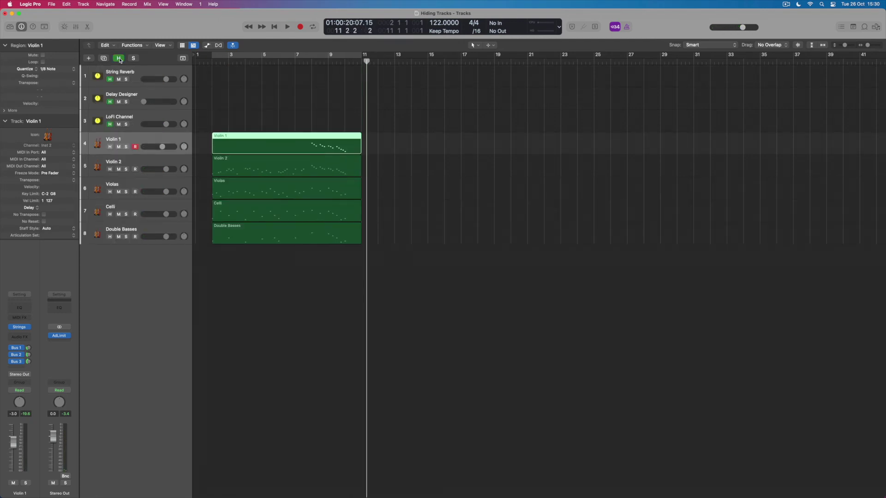
key(a)
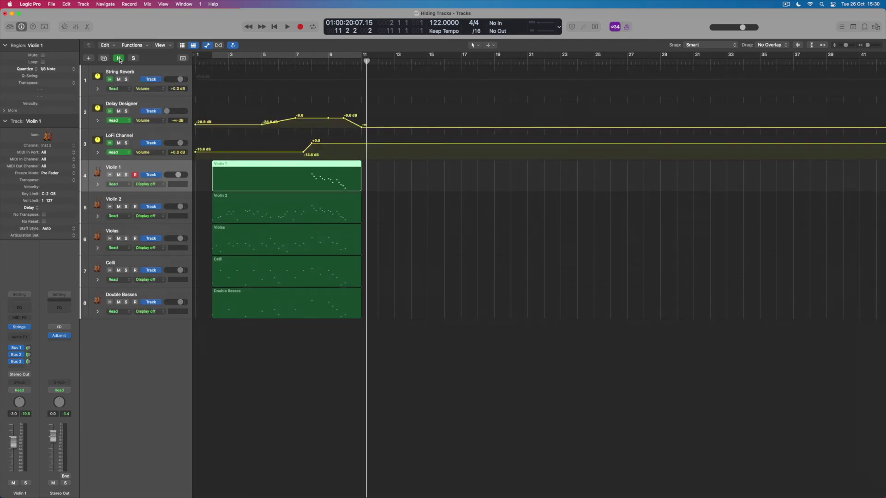